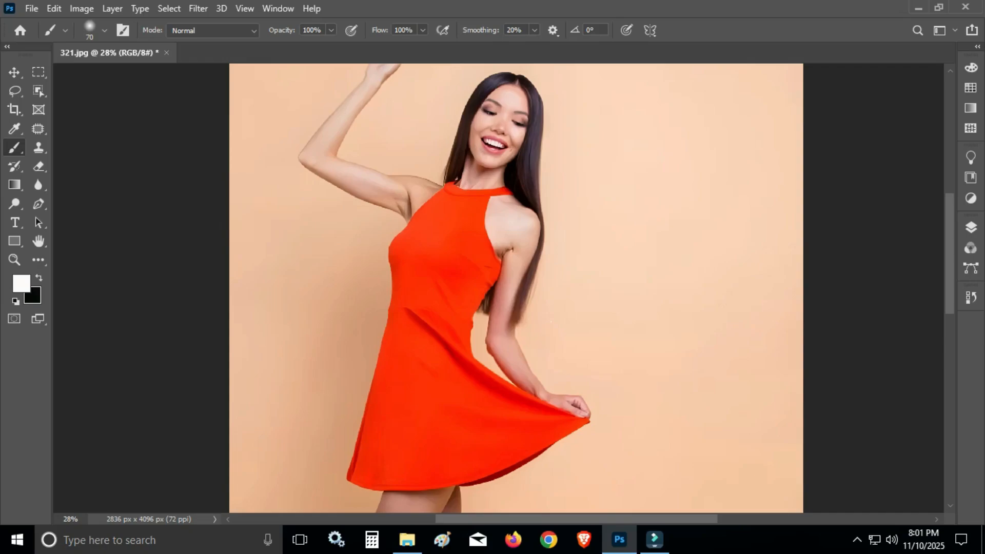
Step: Select the dress with the Object Selection tool in Lasso mode, adding the neck strap and subtracting the hand
{"action": "left_click", "coordinate": [971, 227]}
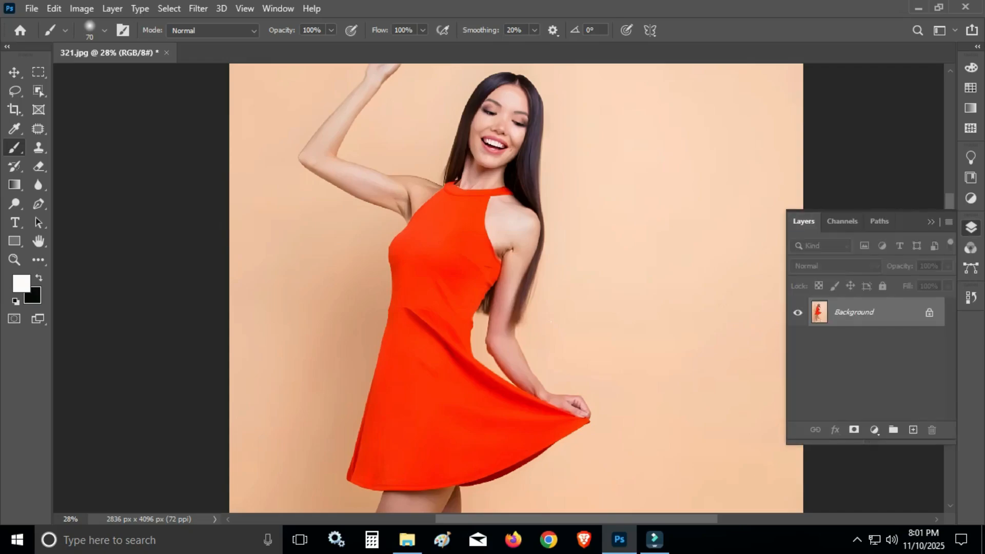
{"action": "key", "text": "w"}
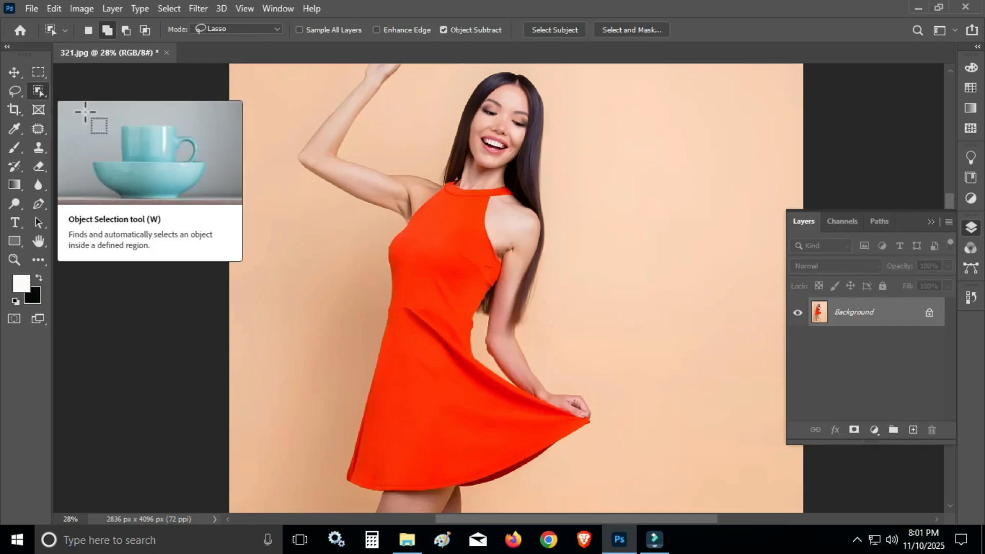
{"action": "right_click", "coordinate": [39, 91]}
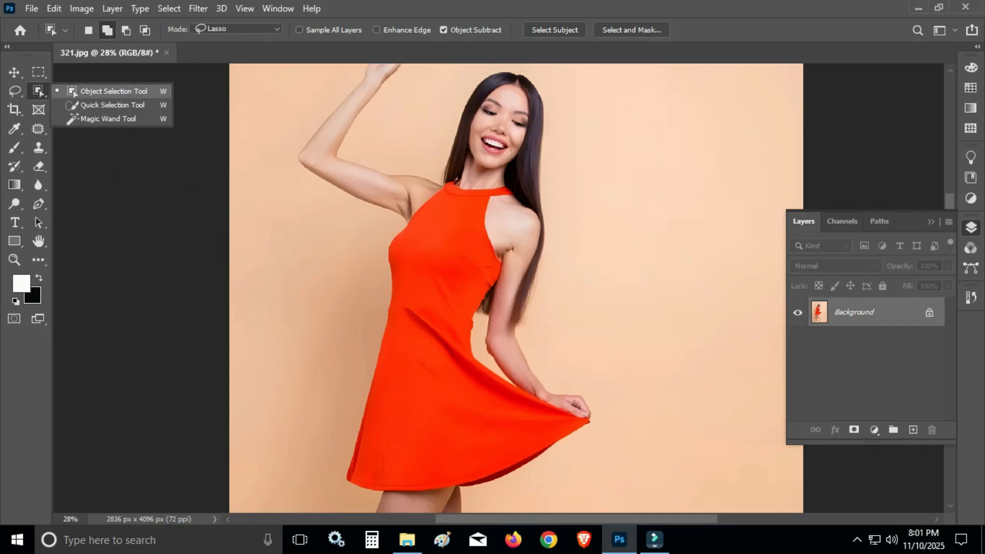
{"action": "left_click", "coordinate": [74, 93]}
{"action": "left_click", "coordinate": [236, 29]}
{"action": "left_click", "coordinate": [223, 51]}
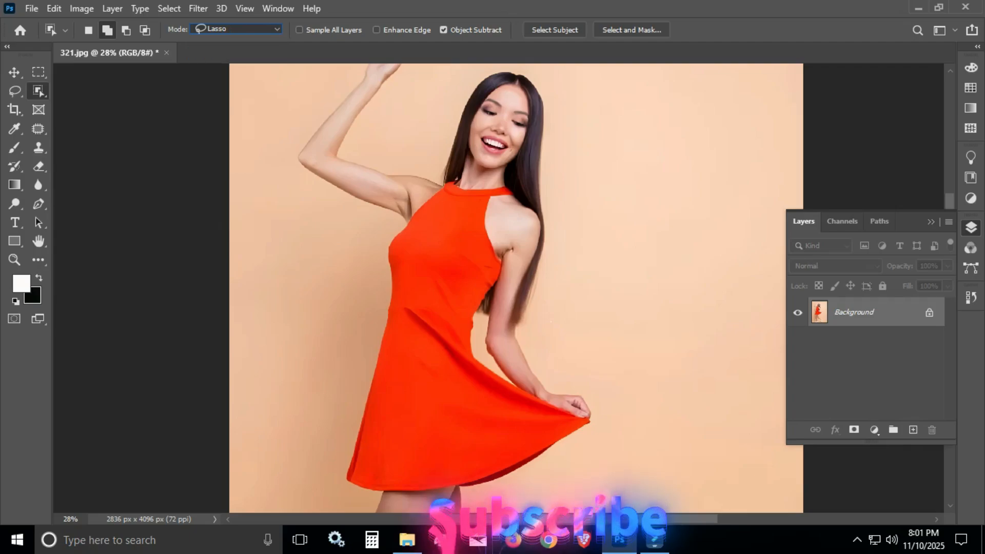
{"action": "left_click", "coordinate": [931, 222]}
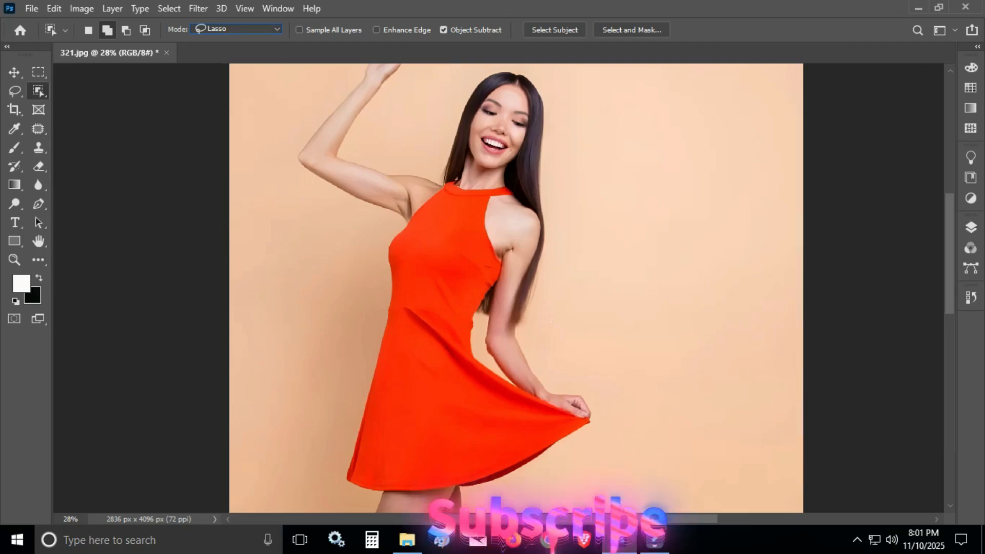
{"action": "mouse_move", "coordinate": [466, 183]}
{"action": "left_mouse_down"}
{"action": "mouse_move", "coordinate": [445, 177]}
{"action": "mouse_move", "coordinate": [390, 234]}
{"action": "mouse_move", "coordinate": [348, 449]}
{"action": "mouse_move", "coordinate": [346, 478]}
{"action": "mouse_move", "coordinate": [366, 491]}
{"action": "mouse_move", "coordinate": [444, 503]}
{"action": "mouse_move", "coordinate": [560, 454]}
{"action": "mouse_move", "coordinate": [591, 419]}
{"action": "mouse_move", "coordinate": [490, 359]}
{"action": "mouse_move", "coordinate": [480, 333]}
{"action": "mouse_move", "coordinate": [503, 261]}
{"action": "mouse_move", "coordinate": [494, 200]}
{"action": "mouse_move", "coordinate": [520, 193]}
{"action": "mouse_move", "coordinate": [473, 185]}
{"action": "left_mouse_up"}
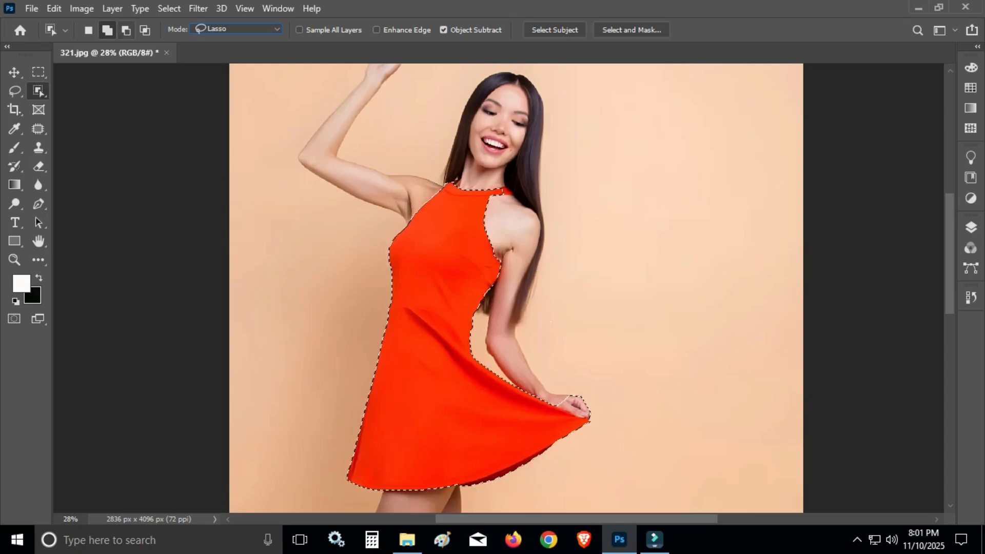
{"action": "mouse_move", "coordinate": [491, 193]}
{"action": "left_mouse_down"}
{"action": "mouse_move", "coordinate": [495, 183]}
{"action": "mouse_move", "coordinate": [517, 193]}
{"action": "left_mouse_up"}
{"action": "left_click", "coordinate": [126, 30]}
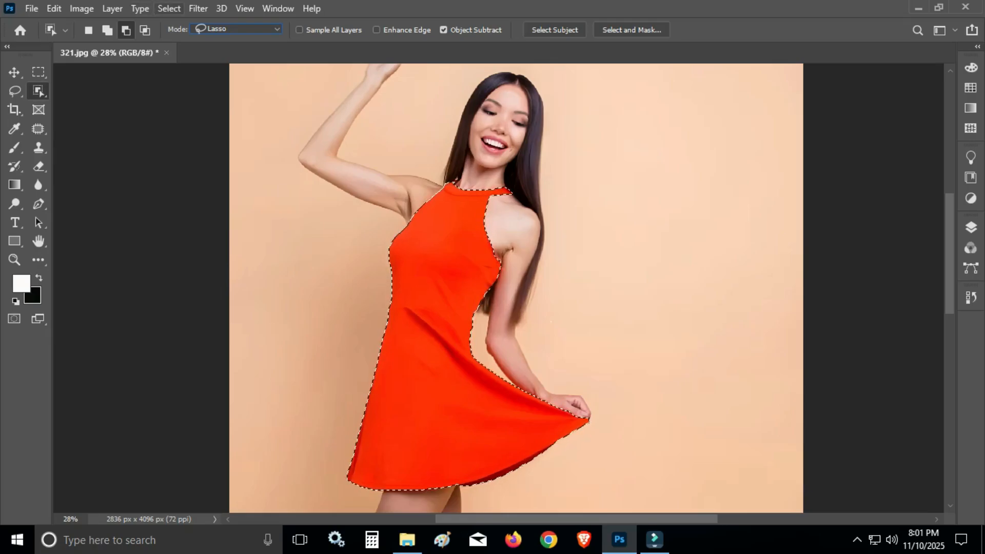
Step: Expand the dress selection by 1 pixel
{"action": "left_click", "coordinate": [170, 9]}
{"action": "mouse_move", "coordinate": [246, 212]}
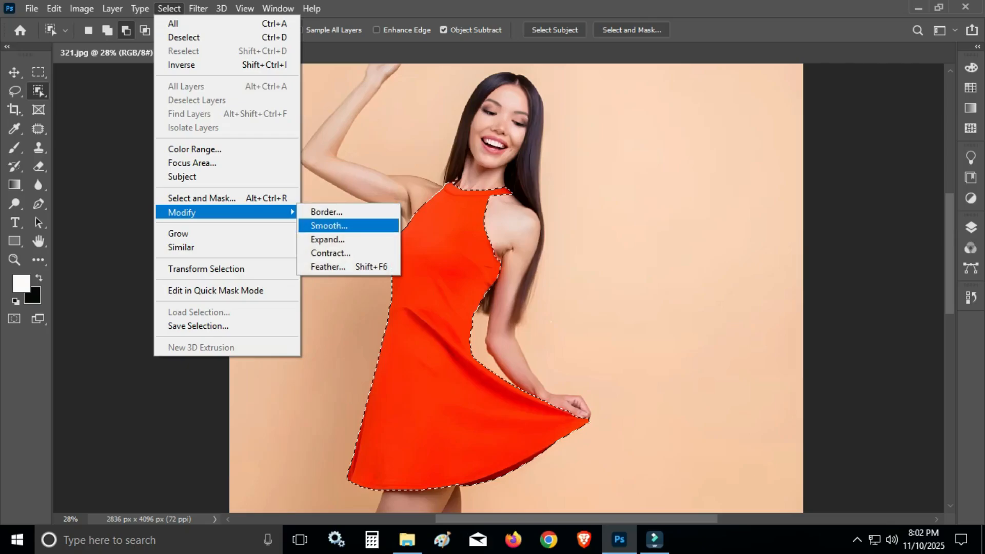
{"action": "left_click", "coordinate": [327, 240]}
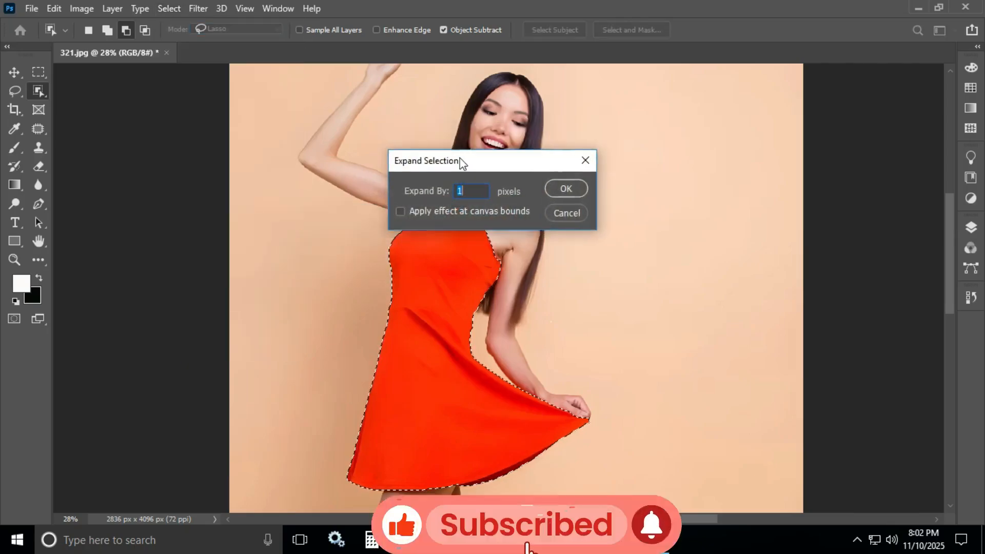
{"action": "left_click_drag", "start_coordinate": [460, 161], "coordinate": [428, 164]}
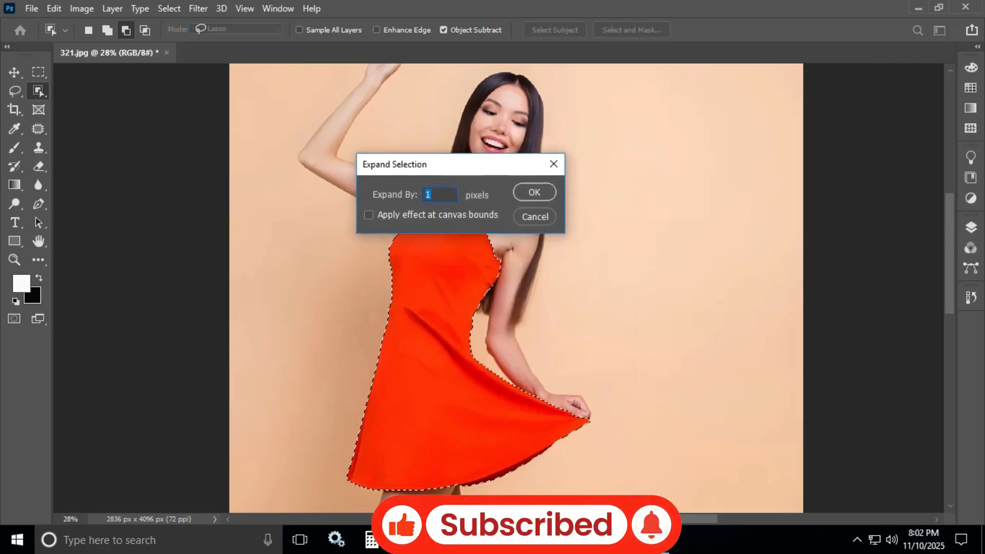
{"action": "key", "text": "Return"}
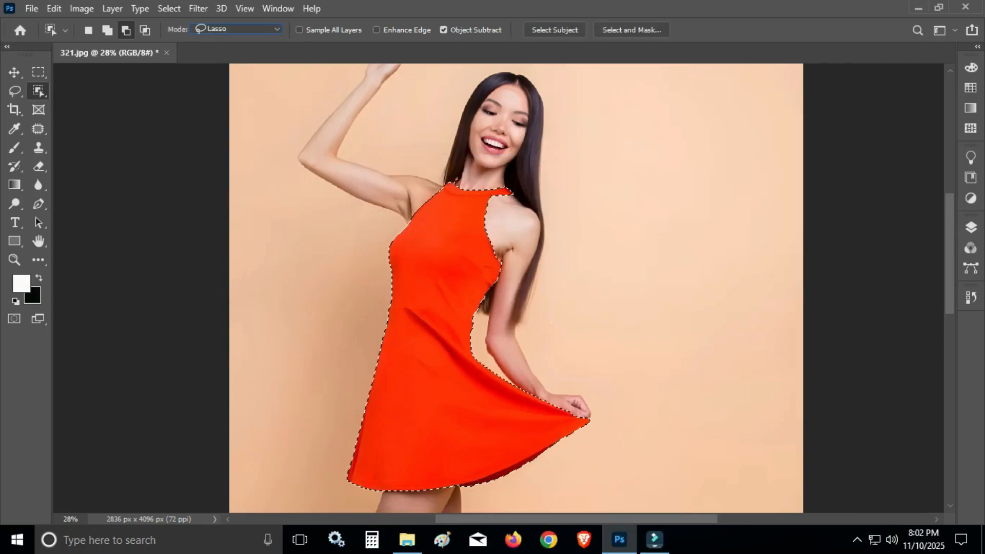
Step: Add a Hue/Saturation adjustment layer masked to the dress selection and set its Hue to -180
{"action": "left_click", "coordinate": [971, 228]}
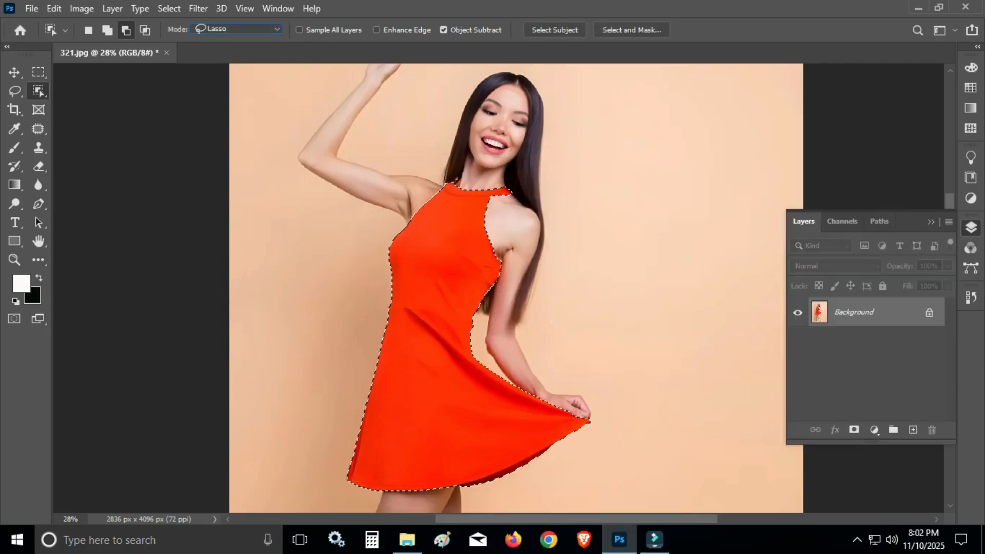
{"action": "left_click", "coordinate": [875, 430]}
{"action": "left_click", "coordinate": [874, 430]}
{"action": "left_click", "coordinate": [875, 430]}
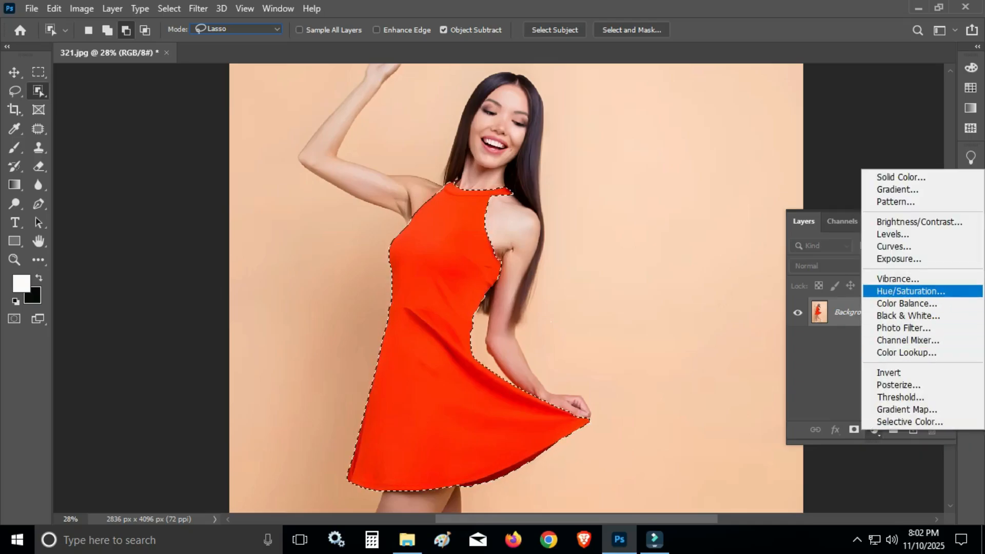
{"action": "left_click", "coordinate": [911, 291]}
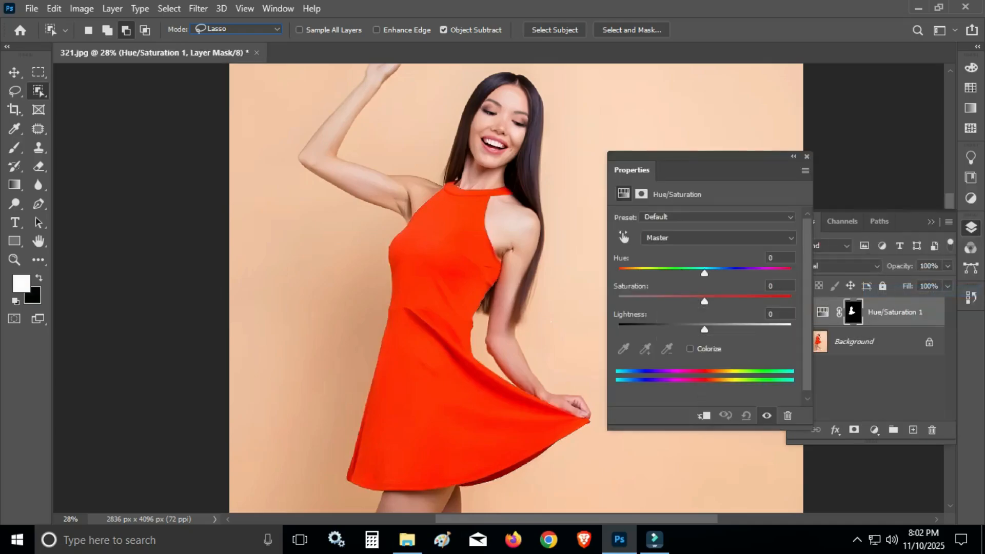
{"action": "left_click_drag", "start_coordinate": [704, 273], "coordinate": [618, 274]}
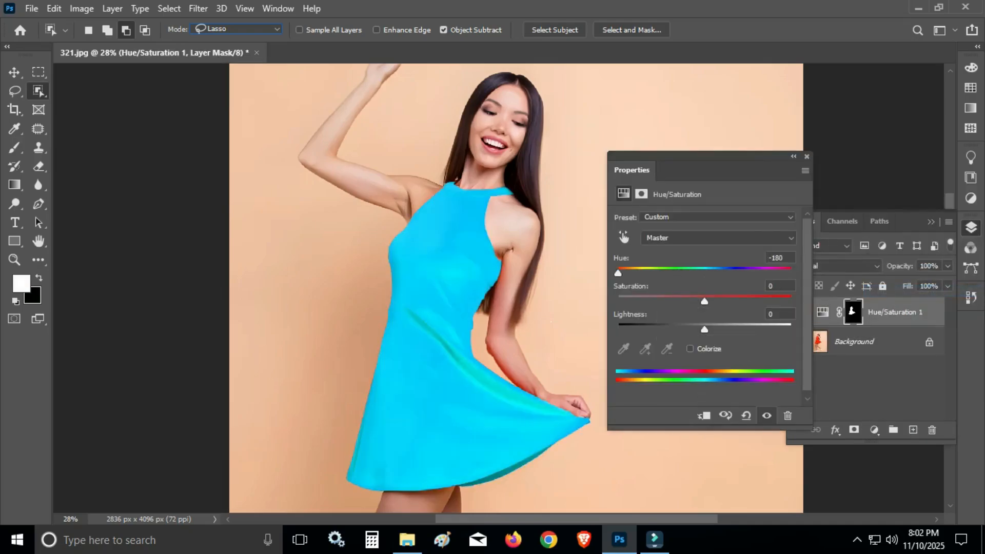
{"action": "left_click", "coordinate": [807, 157]}
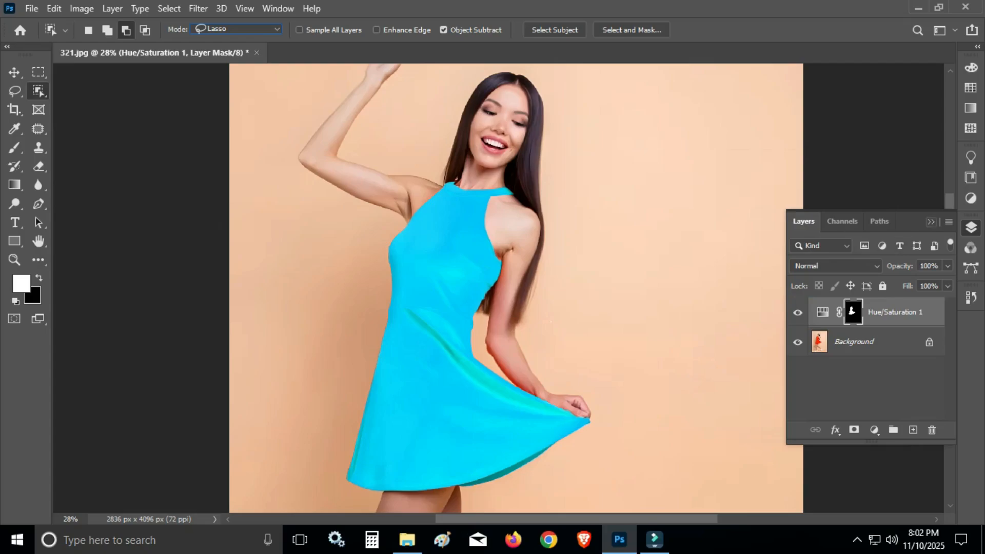
{"action": "left_click", "coordinate": [932, 221]}
Step: Examine the recolored dress's edges up close along the arm, hand and skirt with the Brush tool at size 25
{"action": "left_click", "coordinate": [14, 147]}
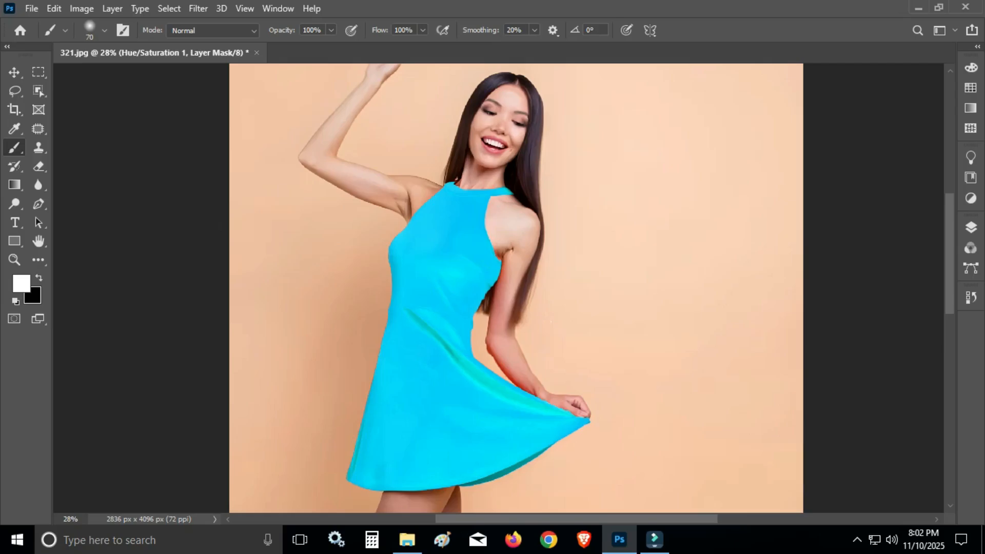
{"action": "key", "text": "ctrl+plus"}
{"action": "key", "text": "ctrl+plus"}
{"action": "key", "text": "ctrl+plus"}
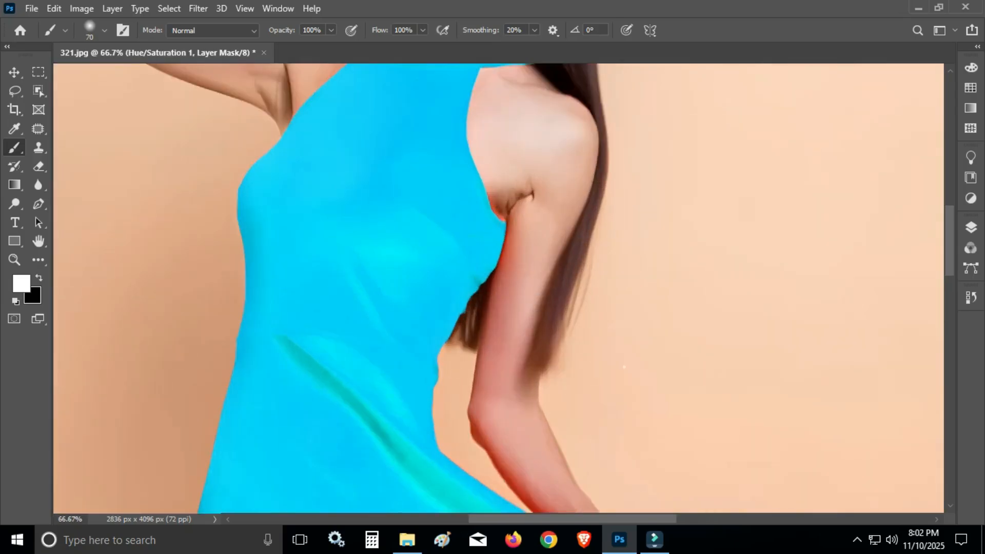
{"action": "key", "text": "bracketleft"}
{"action": "key", "text": "bracketleft"}
{"action": "key", "text": "bracketleft"}
{"action": "scroll", "coordinate": [624, 366], "scroll_direction": "down", "scroll_amount": 8}
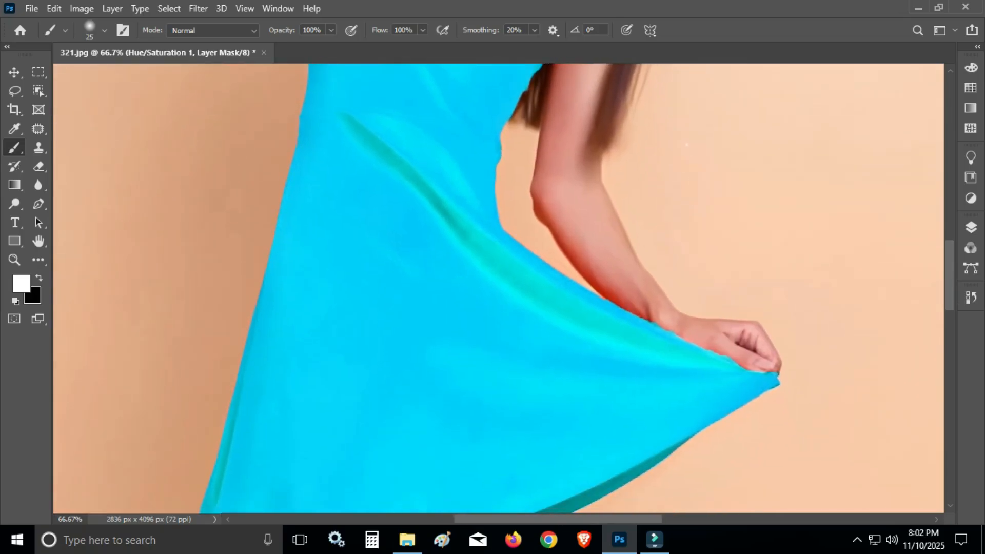
{"action": "scroll", "coordinate": [624, 367], "scroll_direction": "down", "scroll_amount": 7}
{"action": "scroll", "coordinate": [661, 166], "scroll_direction": "up", "scroll_amount": 6}
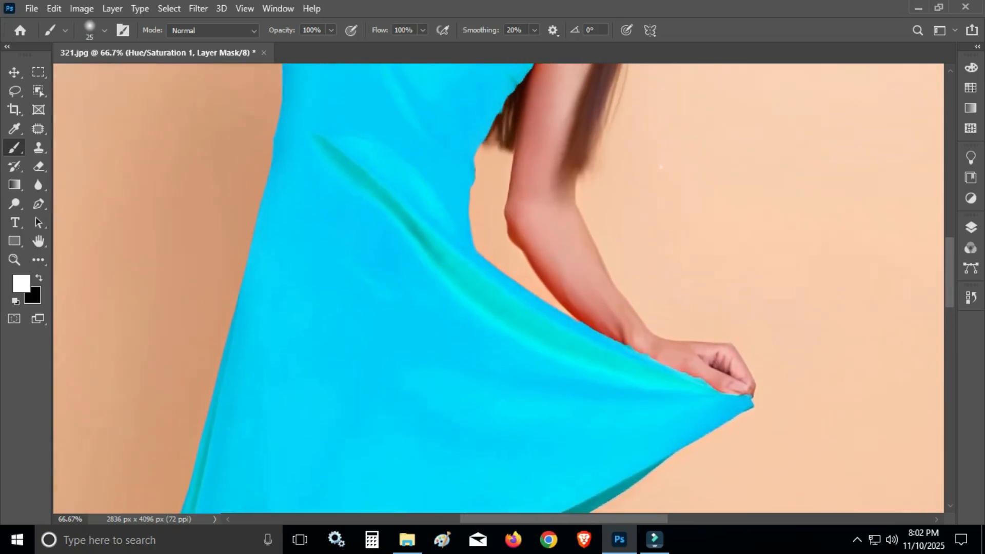
{"action": "scroll", "coordinate": [661, 166], "scroll_direction": "down", "scroll_amount": 4}
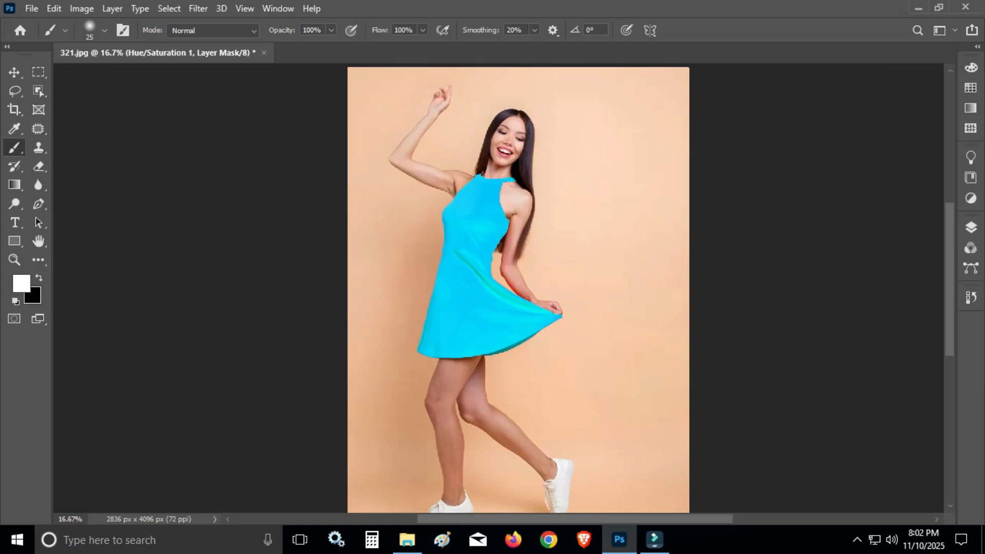
{"action": "left_click_drag", "start_coordinate": [661, 167], "coordinate": [623, 163]}
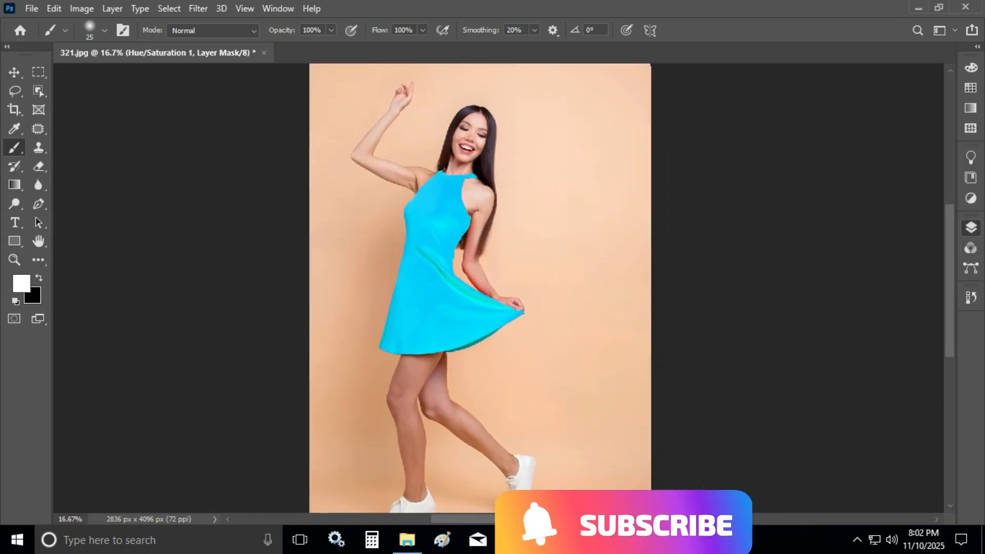
Step: Set the Hue/Saturation layer's Hue to -127 and save the document on the computer
{"action": "left_click", "coordinate": [971, 228]}
{"action": "left_click", "coordinate": [823, 312]}
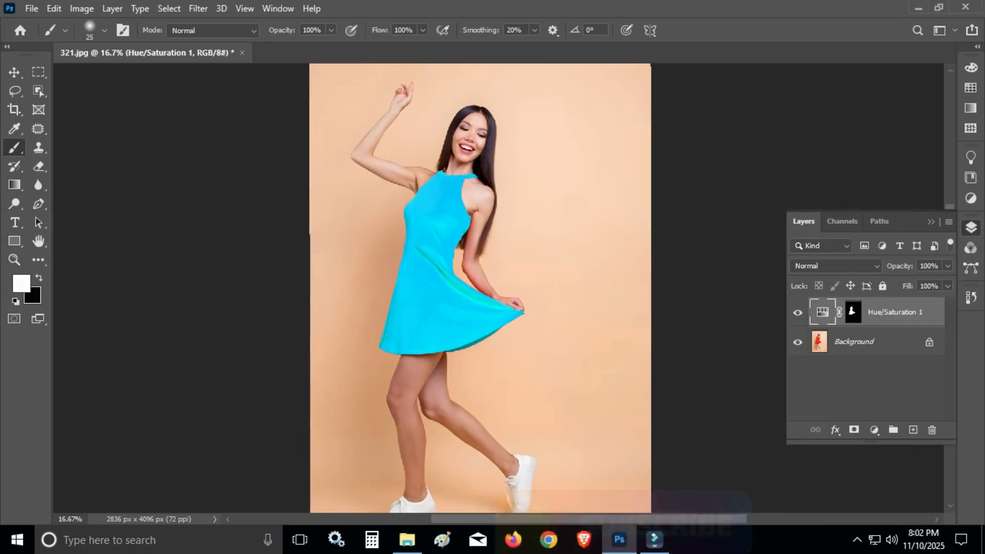
{"action": "double_click", "coordinate": [823, 312]}
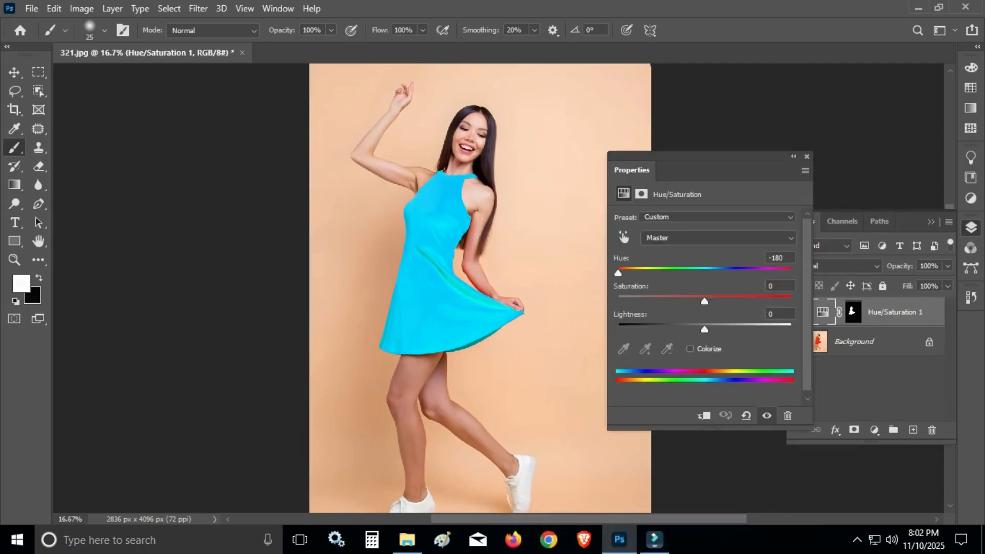
{"action": "left_click_drag", "start_coordinate": [618, 272], "coordinate": [637, 272]}
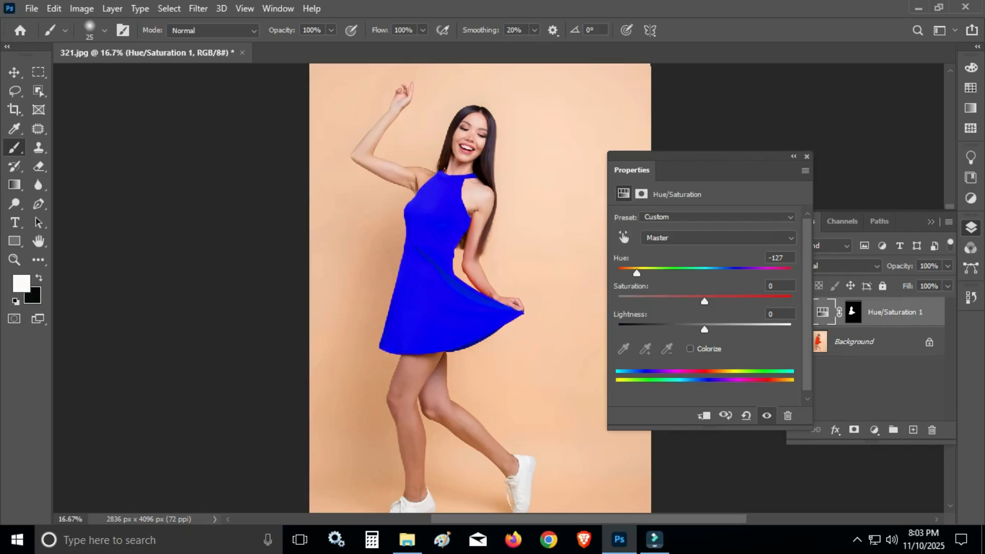
{"action": "key", "text": "ctrl+s"}
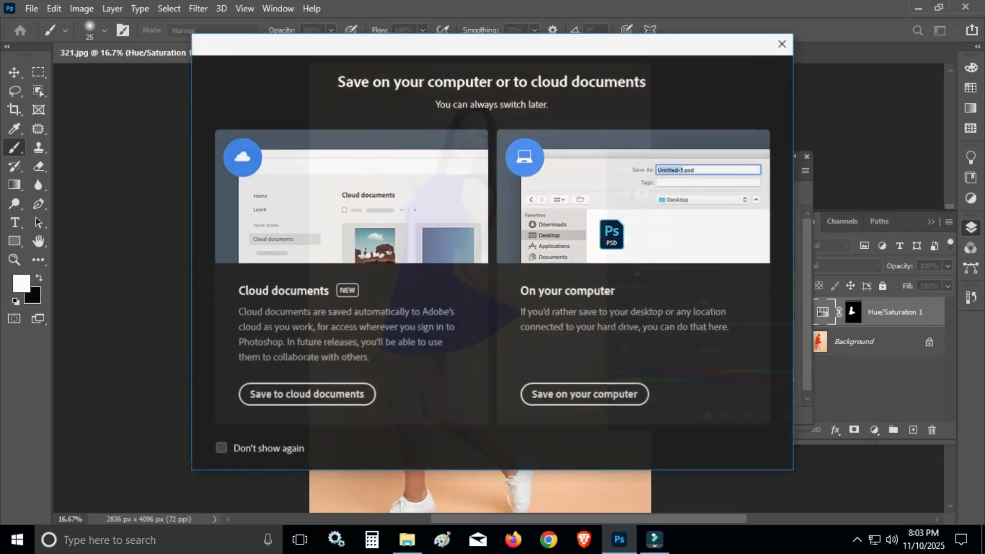
{"action": "left_click", "coordinate": [585, 394]}
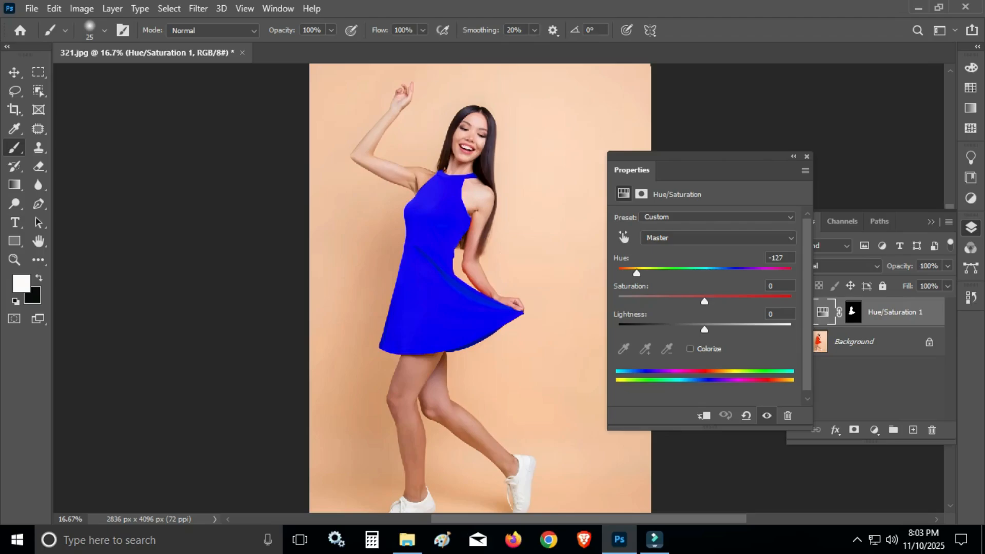
Step: Try other dress colors with Hue at -32, 0 and +20, then at +65 with Saturation +3
{"action": "left_click_drag", "start_coordinate": [637, 272], "coordinate": [677, 272]}
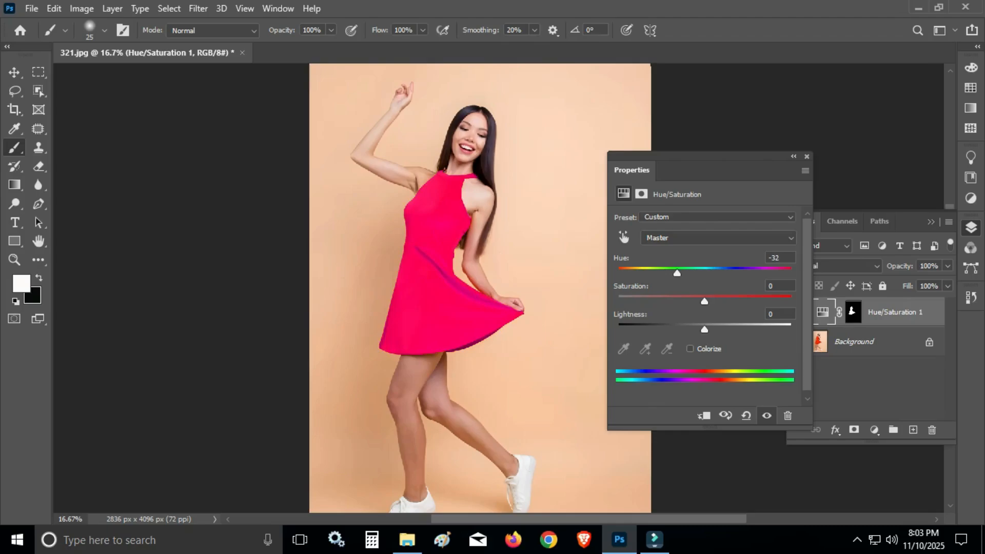
{"action": "left_click_drag", "start_coordinate": [678, 273], "coordinate": [705, 273]}
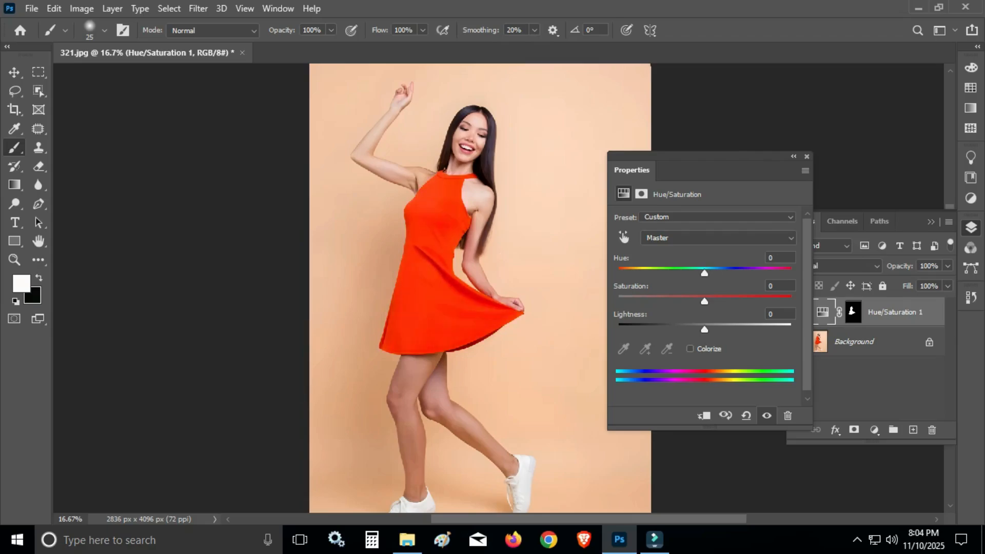
{"action": "left_click_drag", "start_coordinate": [705, 273], "coordinate": [723, 273]}
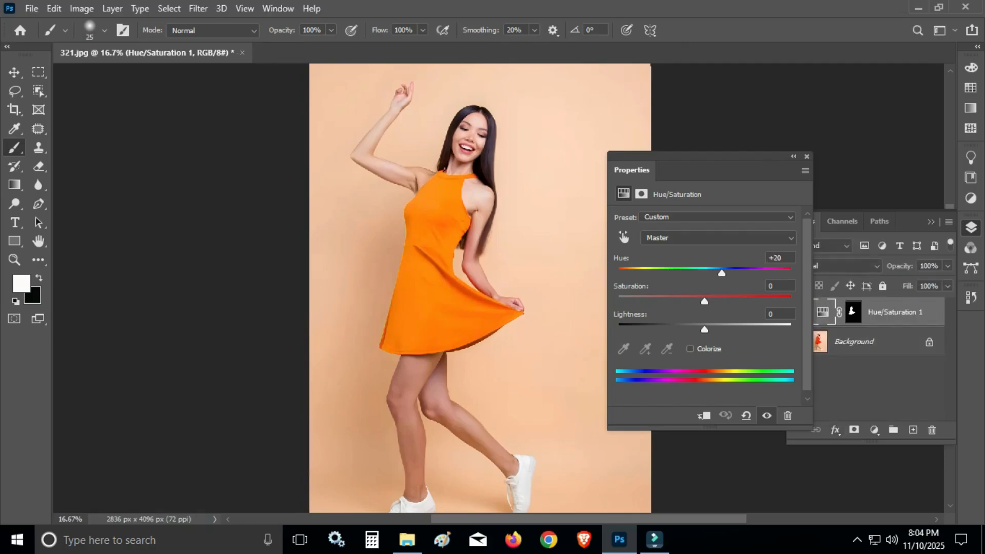
{"action": "left_click_drag", "start_coordinate": [704, 301], "coordinate": [749, 273]}
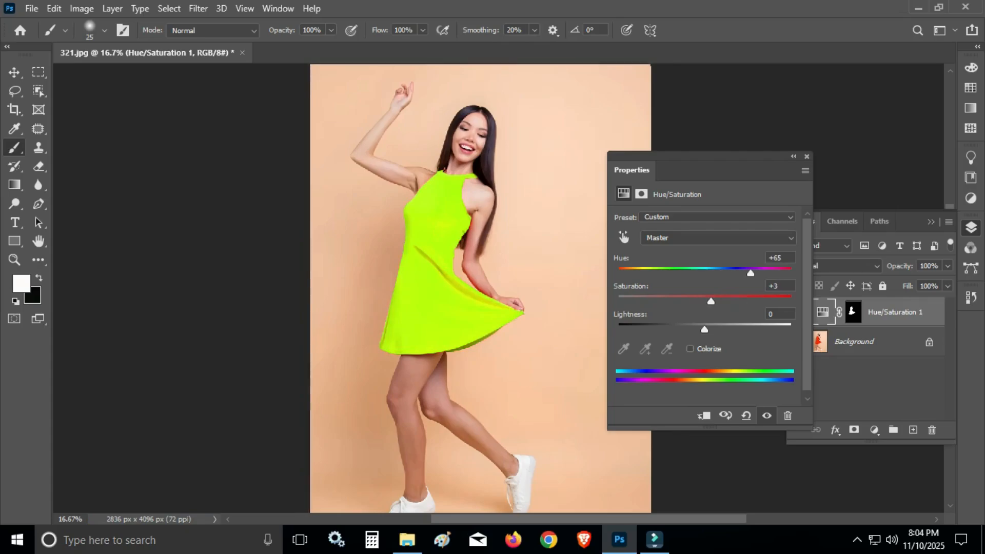
Step: Recolor the dress purple with Hue -94, Saturation -35 and Lightness -26
{"action": "left_click_drag", "start_coordinate": [751, 273], "coordinate": [648, 273]}
{"action": "left_click_drag", "start_coordinate": [705, 301], "coordinate": [682, 329]}
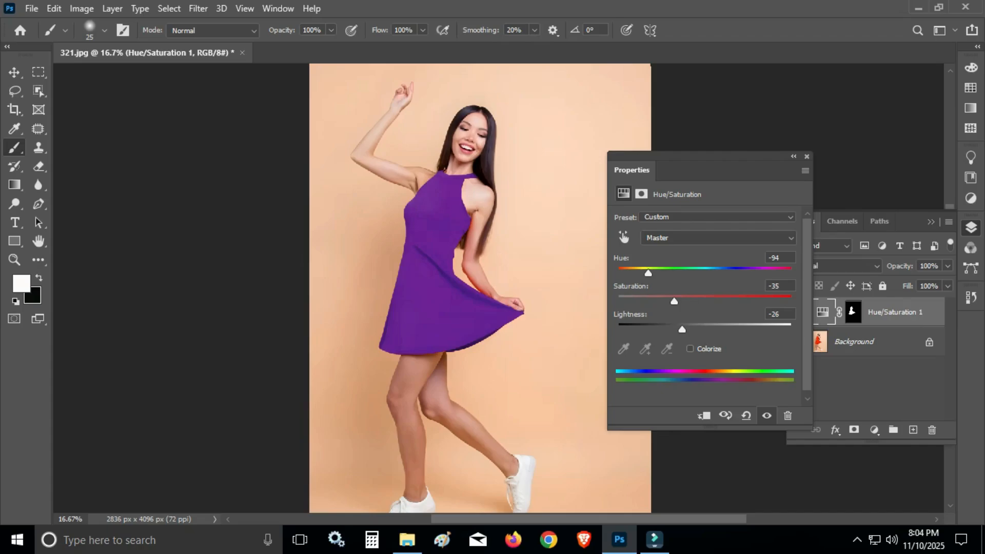